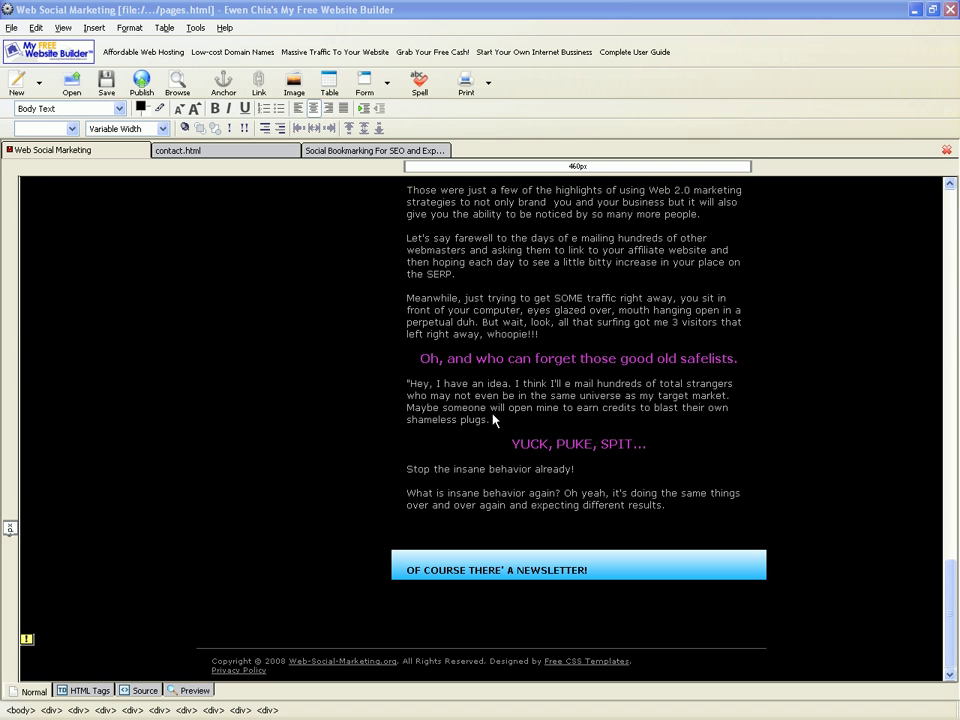
Place the cursor just above the newsletter box and open Image Properties for a new image.
click(549, 528)
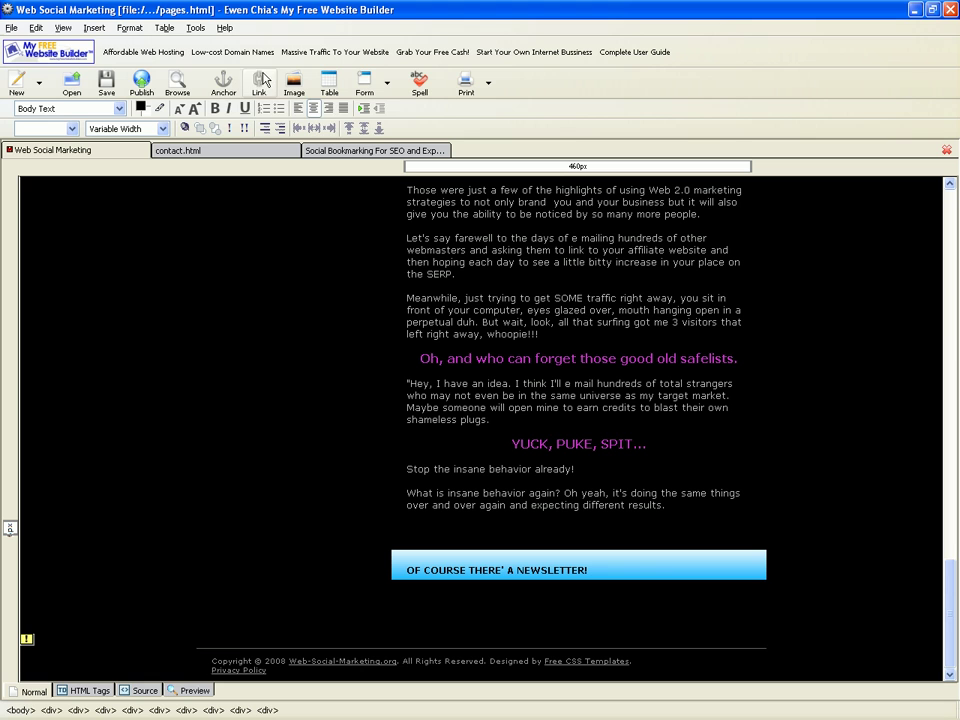
click(293, 84)
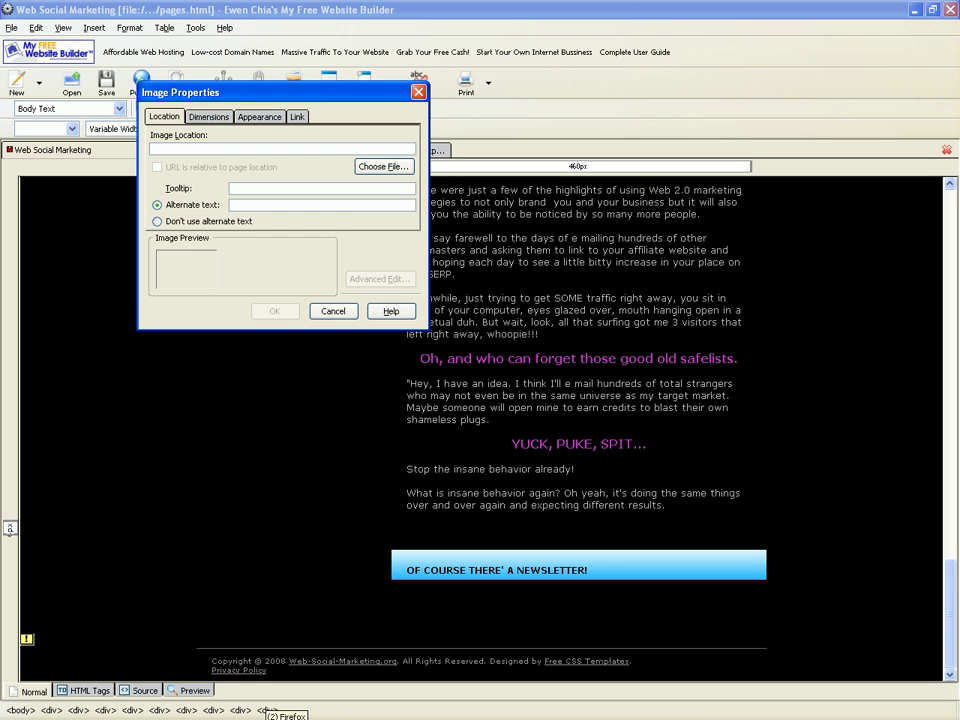
Switch to the Firefox hosting file manager and bring up the file actions for diggdelicious.jpg.
click(272, 714)
click(270, 713)
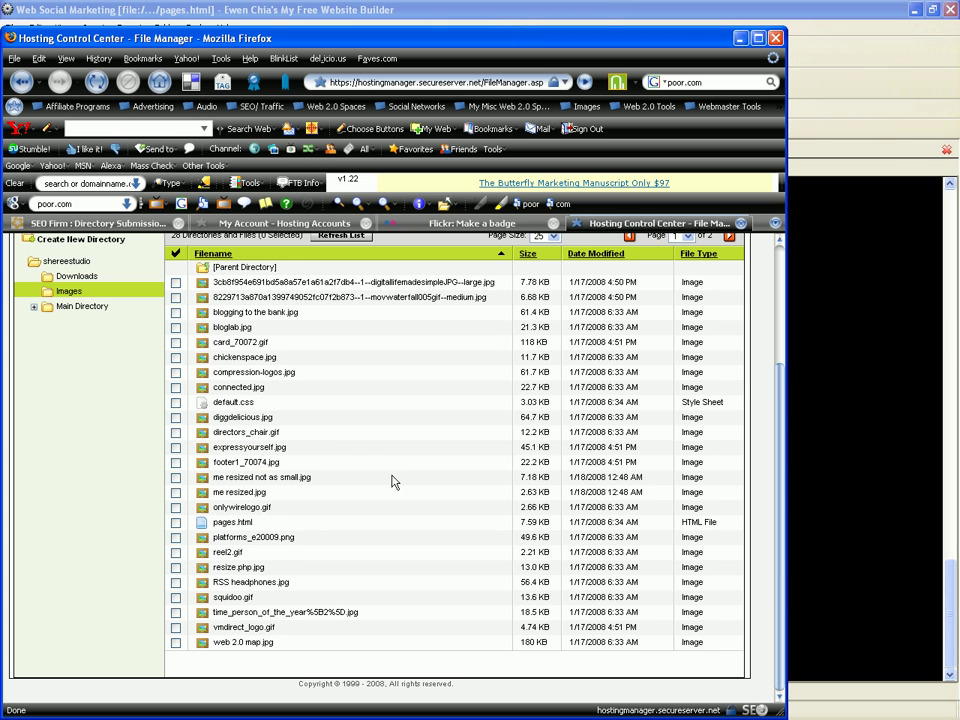
mouse_move(240, 417)
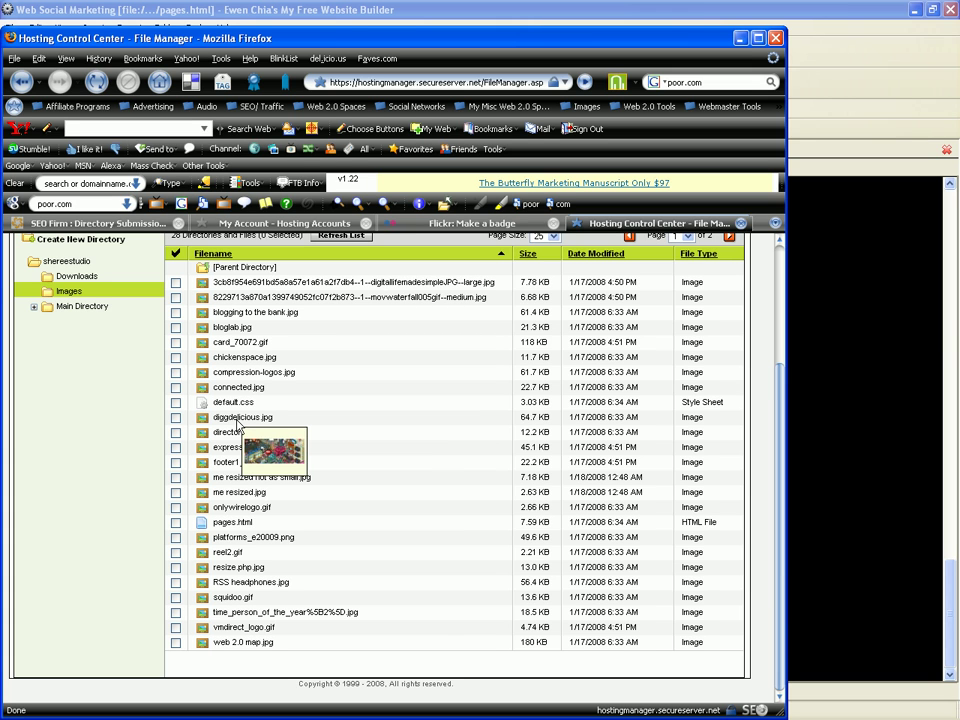
right_click(237, 429)
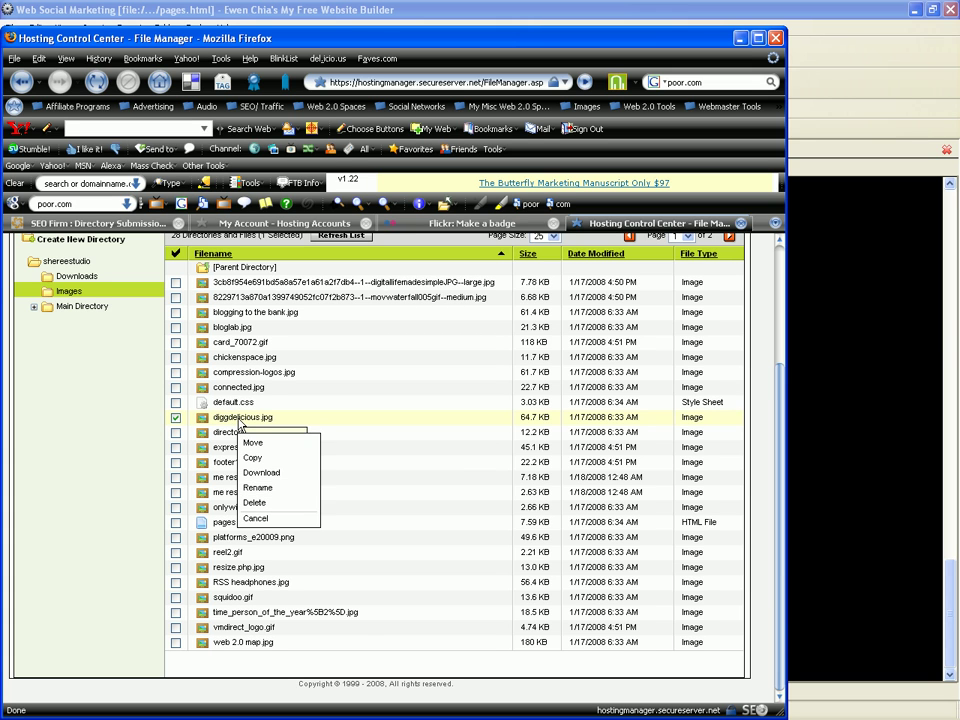
click(224, 414)
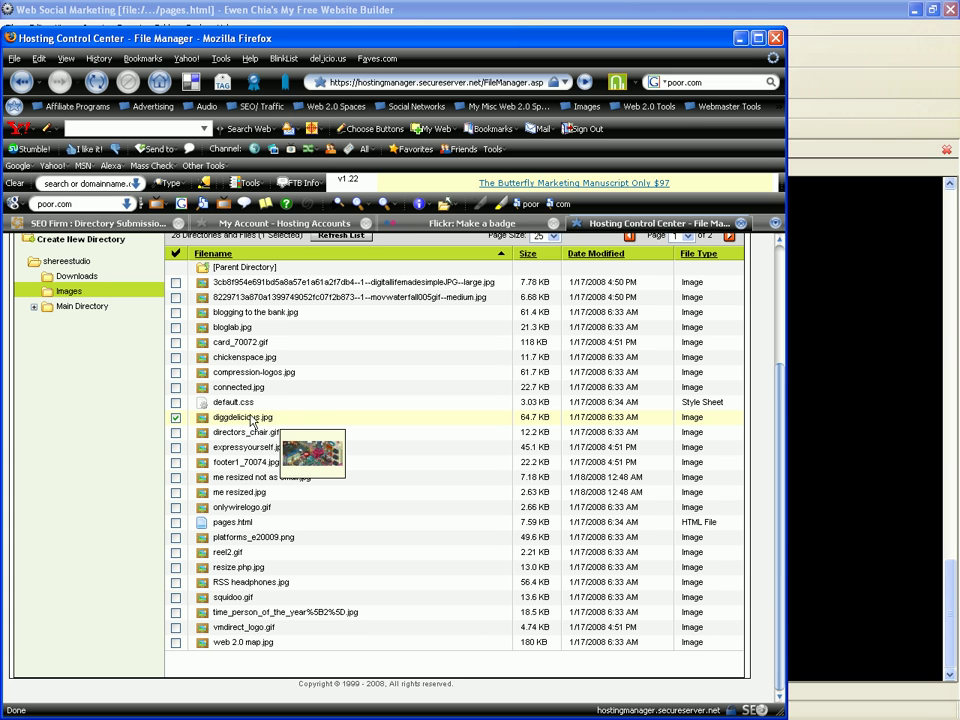
right_click(245, 421)
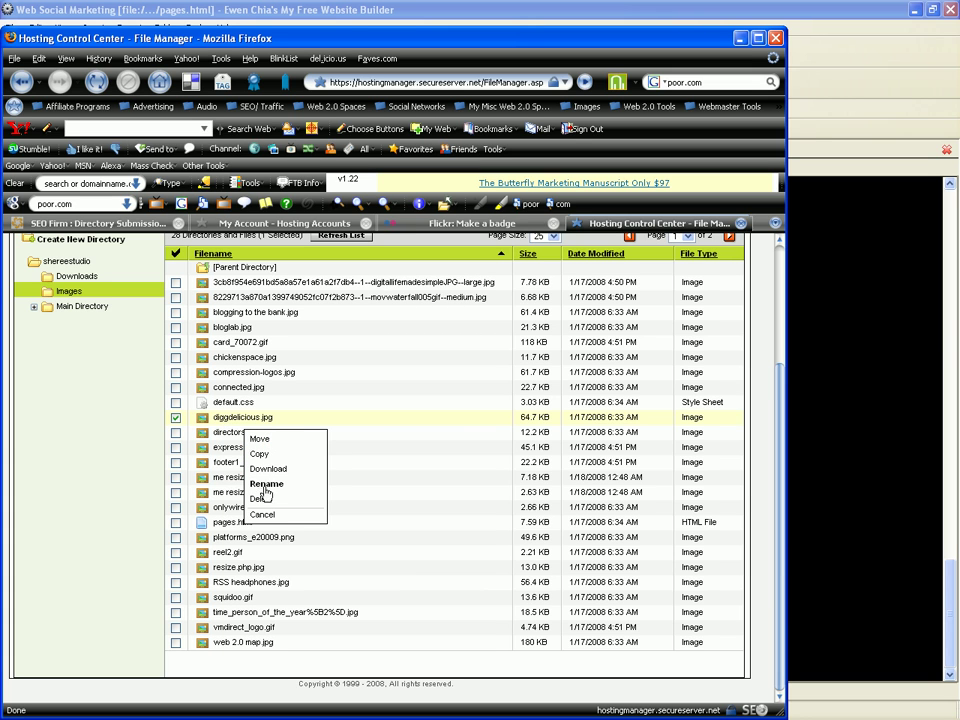
Cancel the diggdelicious.jpg copy and navigate back through shereestudio into its Images folder.
click(259, 454)
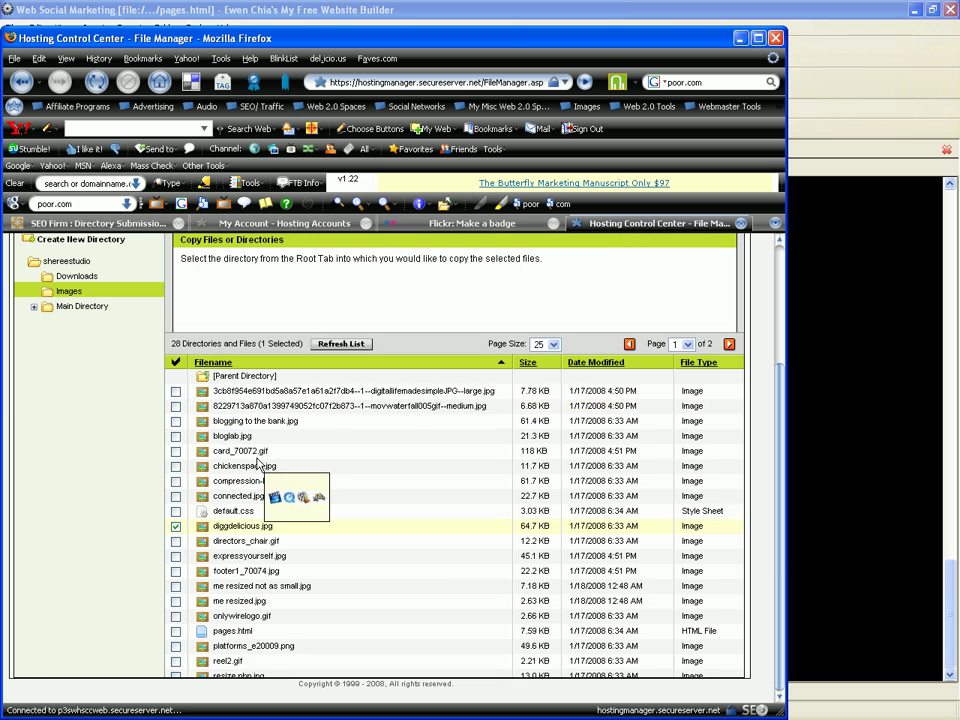
click(697, 388)
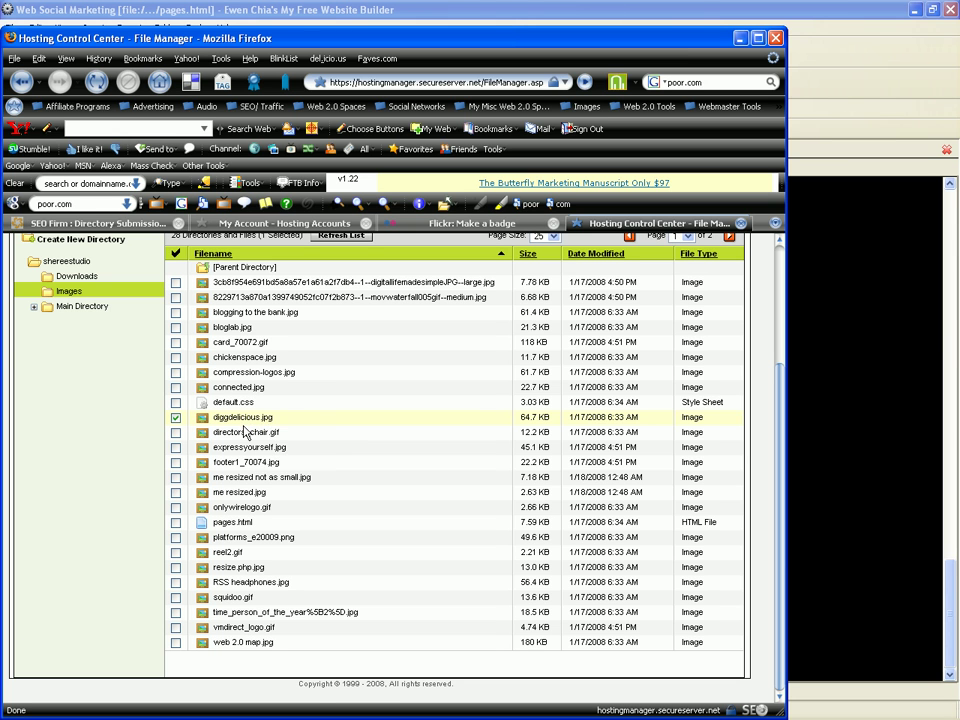
scroll(244, 432, up, 2)
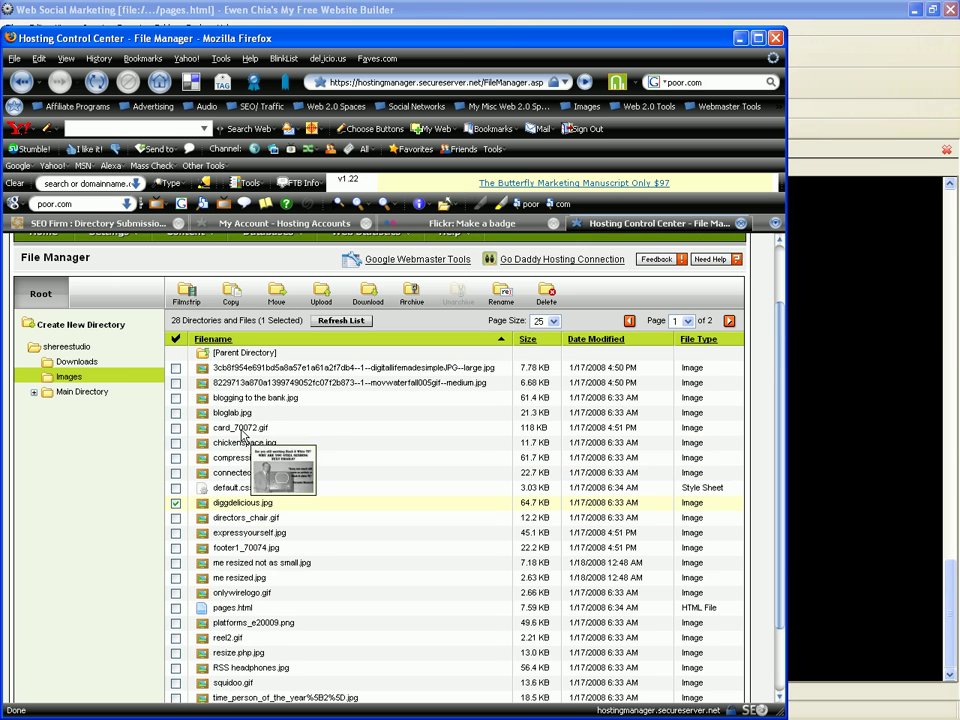
click(203, 358)
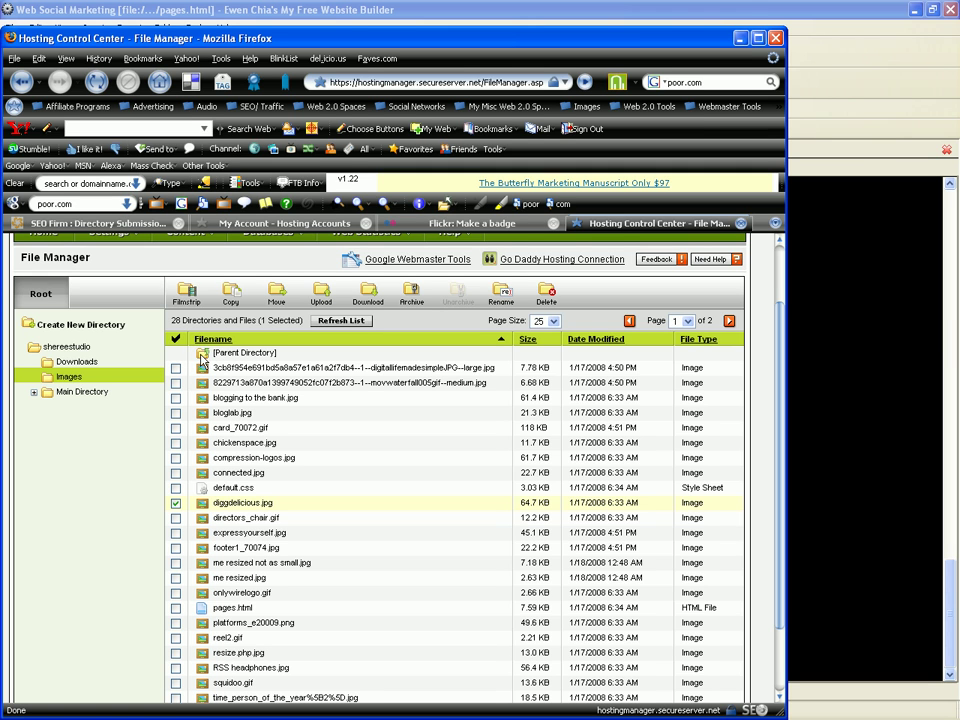
click(70, 347)
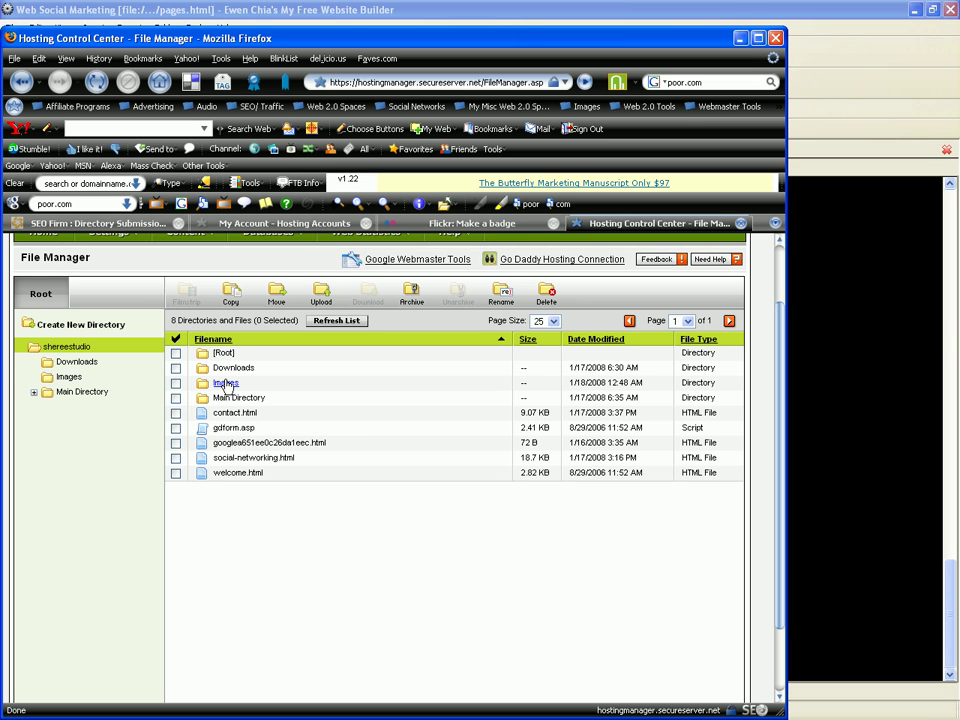
click(226, 384)
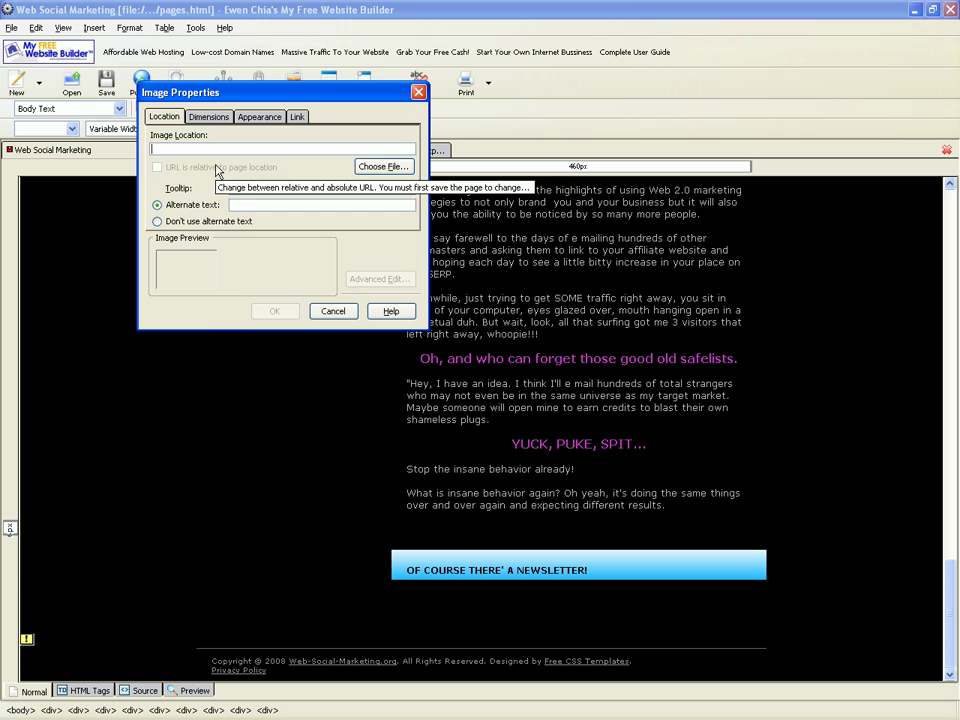
text(http:/)
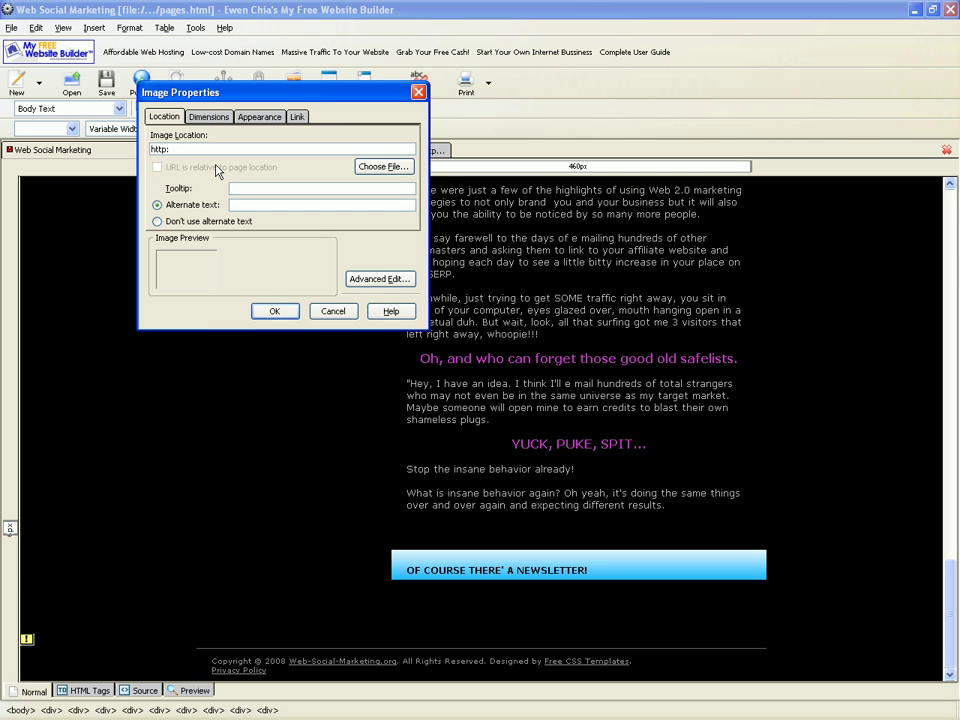
text(/web-)
text(social-m)
text(ark)
text(eting.)
text(com/i)
text(mag)
text(es)
text(/)
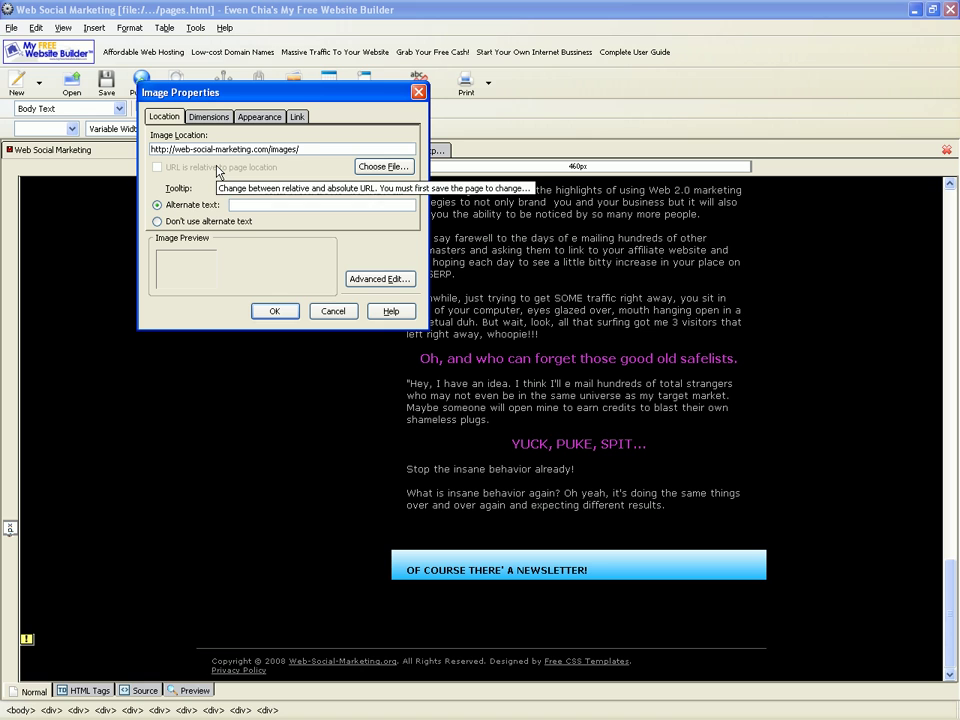
text(di)
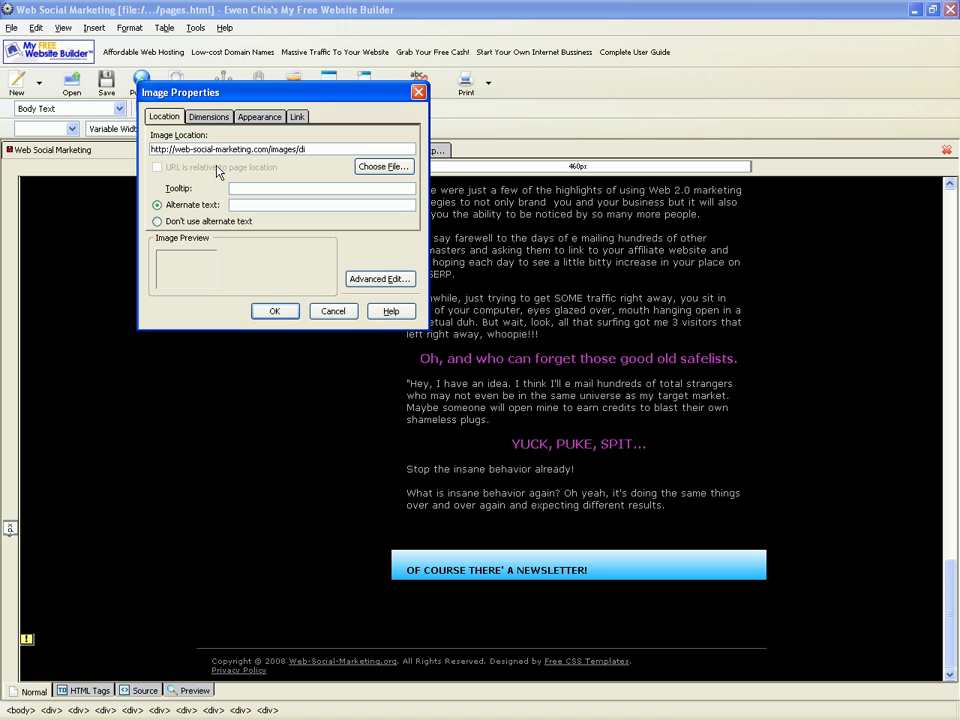
text(gg)
text(al)
text(icious.)
text(jpg)
click(130, 688)
click(275, 709)
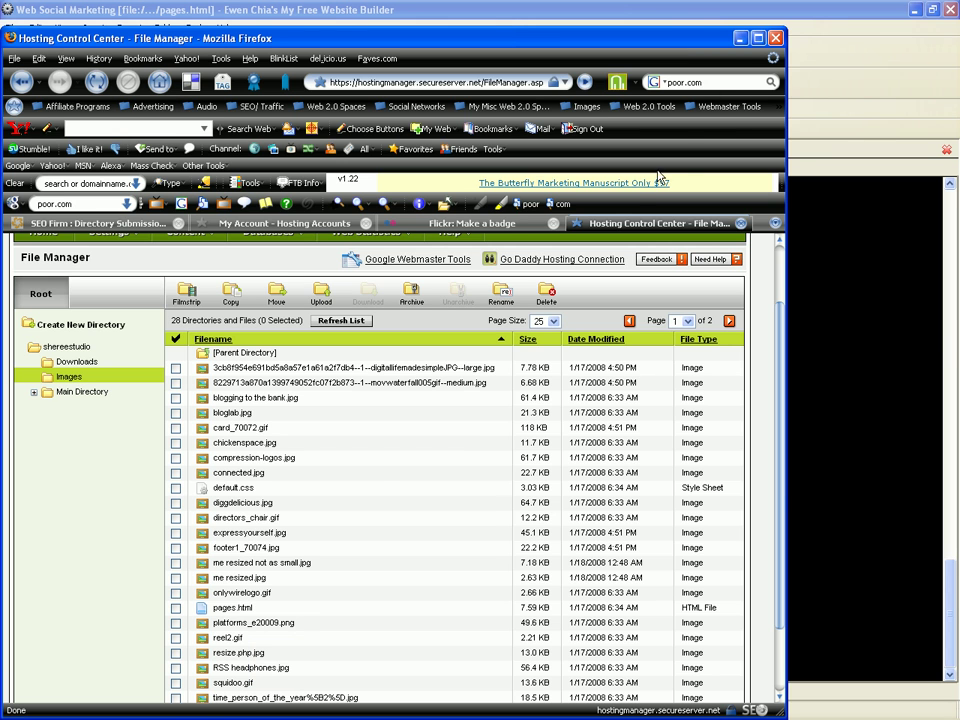
key(alt+Tab)
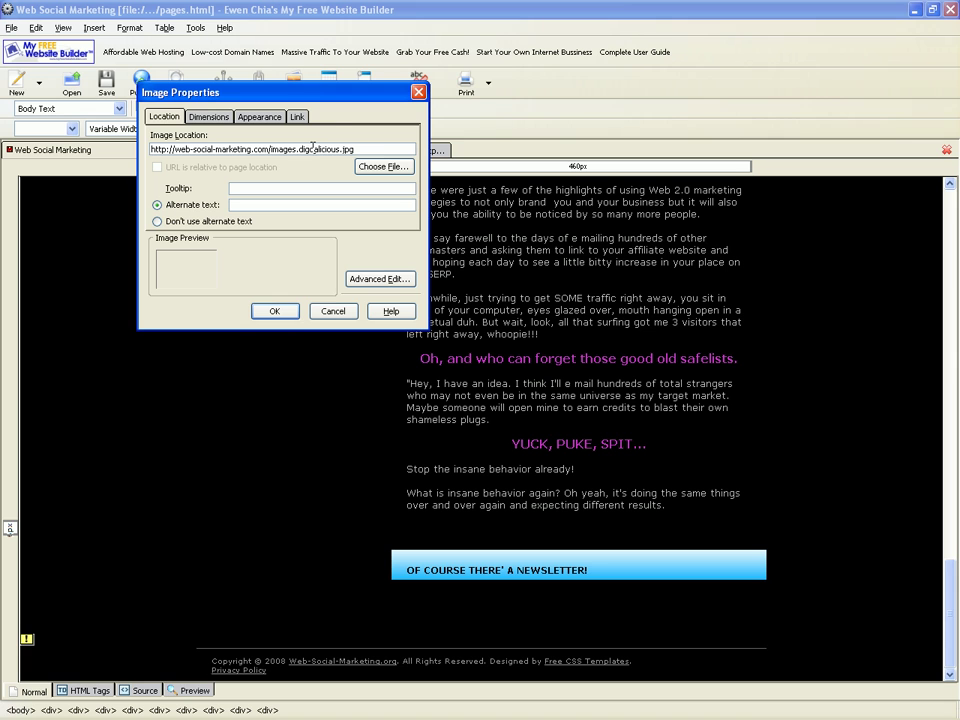
drag(313, 148, 383, 148)
text(delic)
text(ious)
text(.jpg)
click(272, 149)
key(BackSpace)
text(/)
text(/)
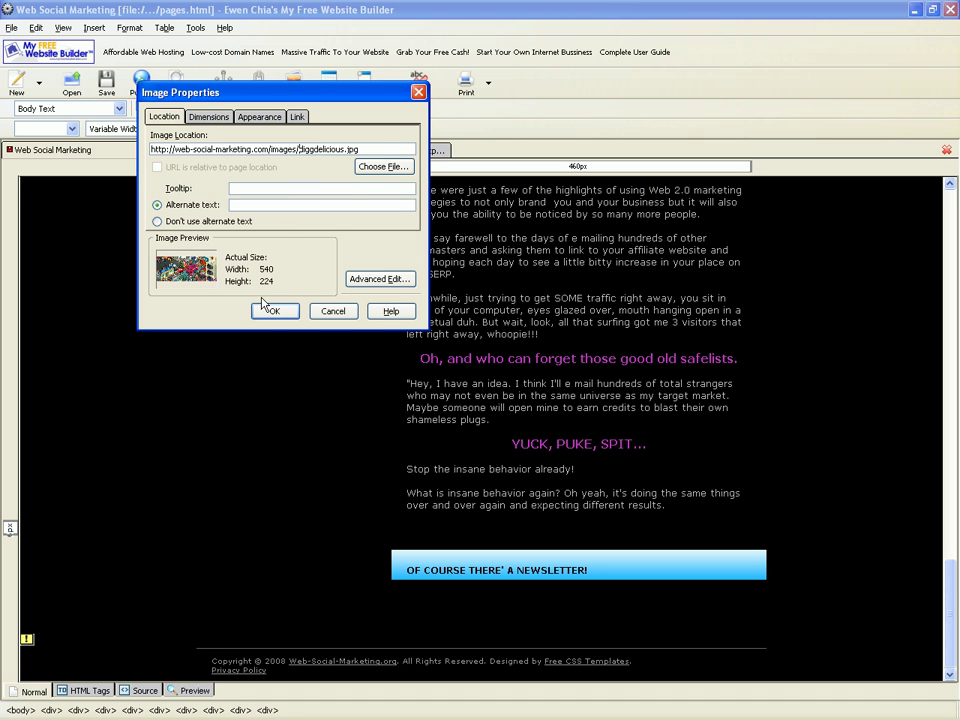
key(End)
Give the image alt text 'social bookmarking map', check its link options, and insert it.
text(digg)
key(BackSpace)
key(BackSpace)
key(BackSpace)
text(s)
text(ocial)
text( b)
text(ookmar)
text(king )
text(map)
click(297, 116)
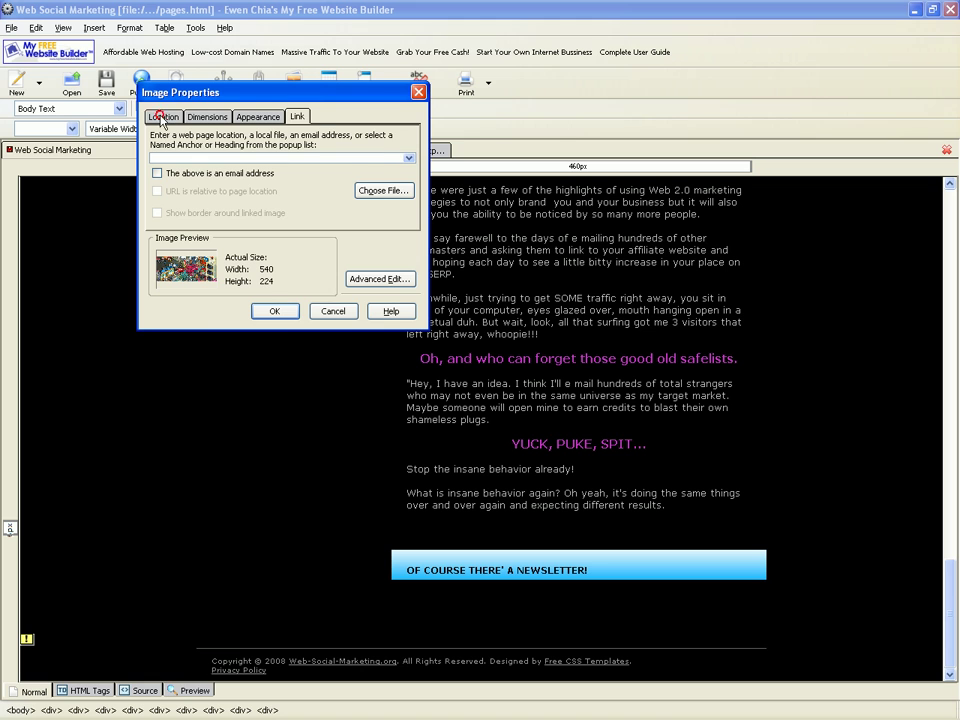
click(161, 117)
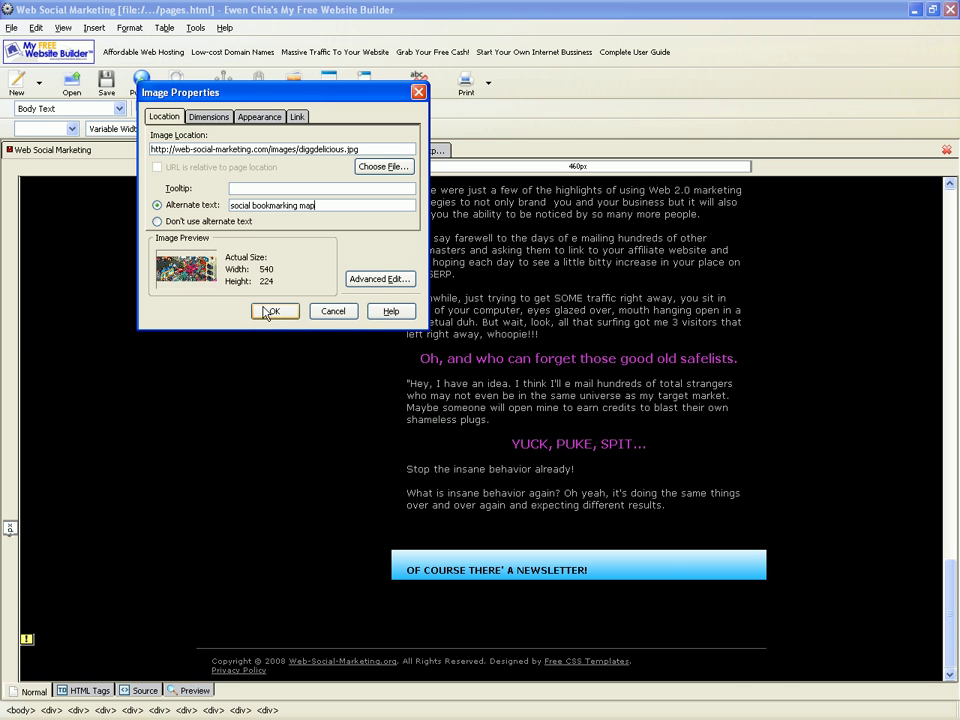
click(268, 313)
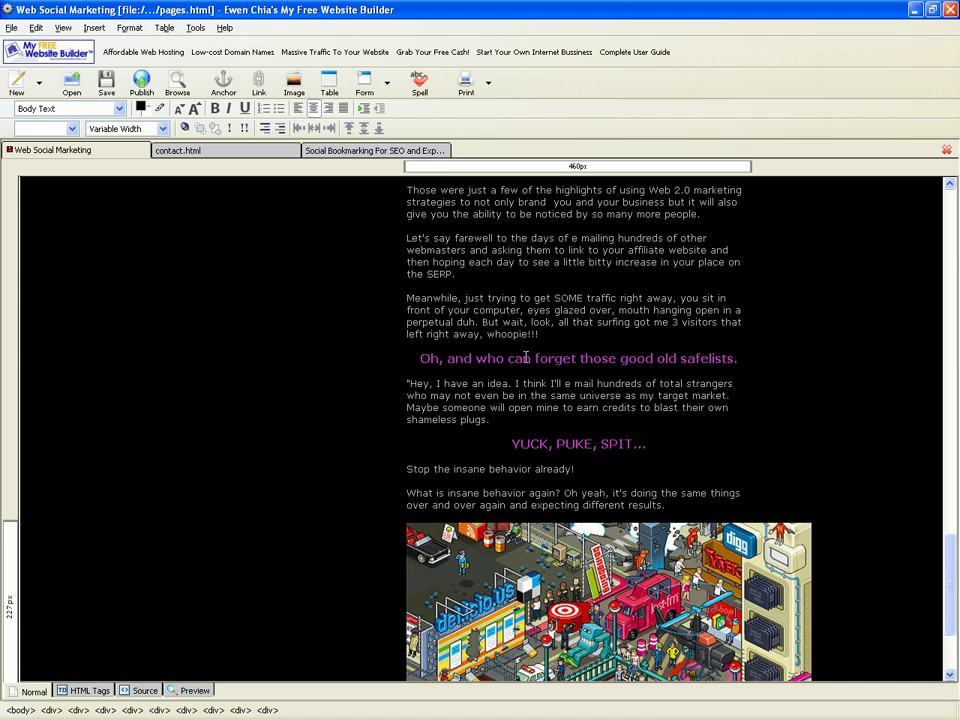
scroll(530, 380, down, 3)
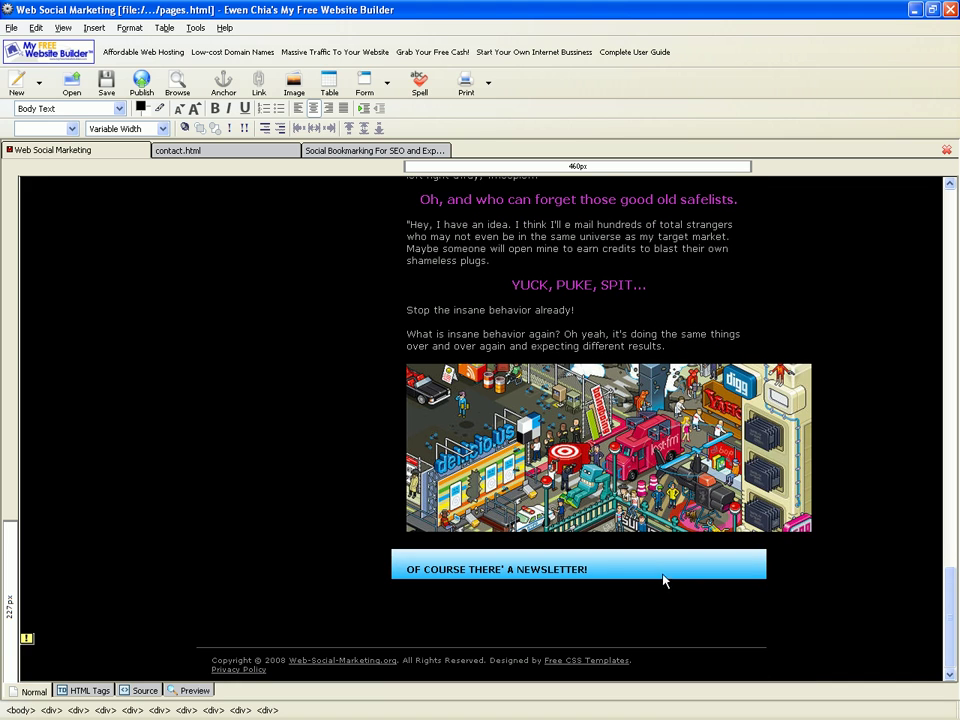
click(700, 547)
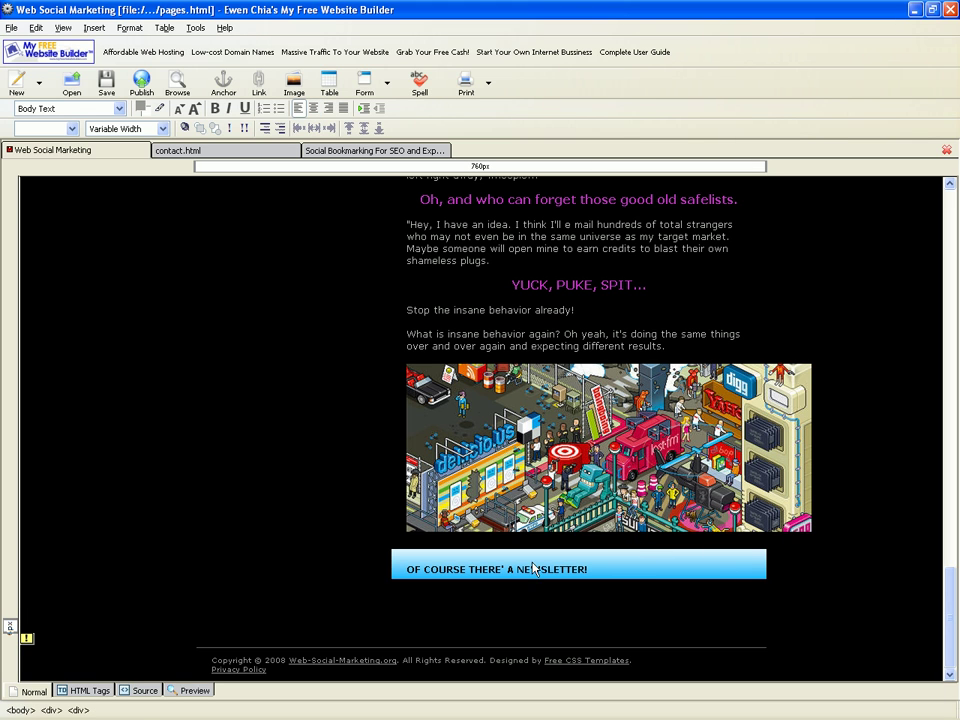
click(547, 601)
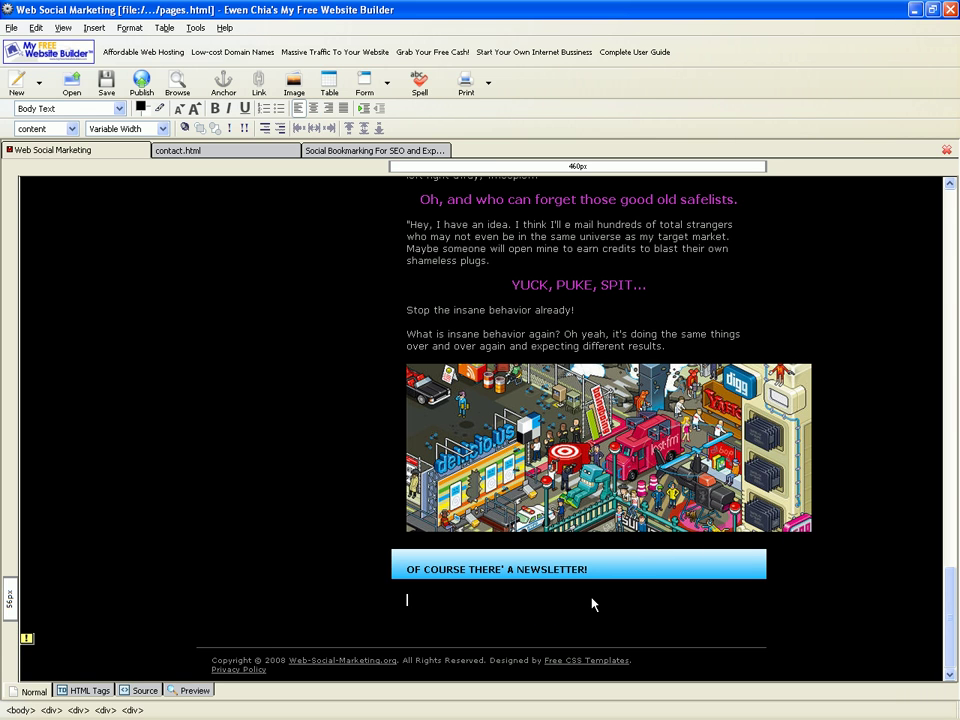
scroll(591, 604, up, 4)
scroll(580, 598, up, 4)
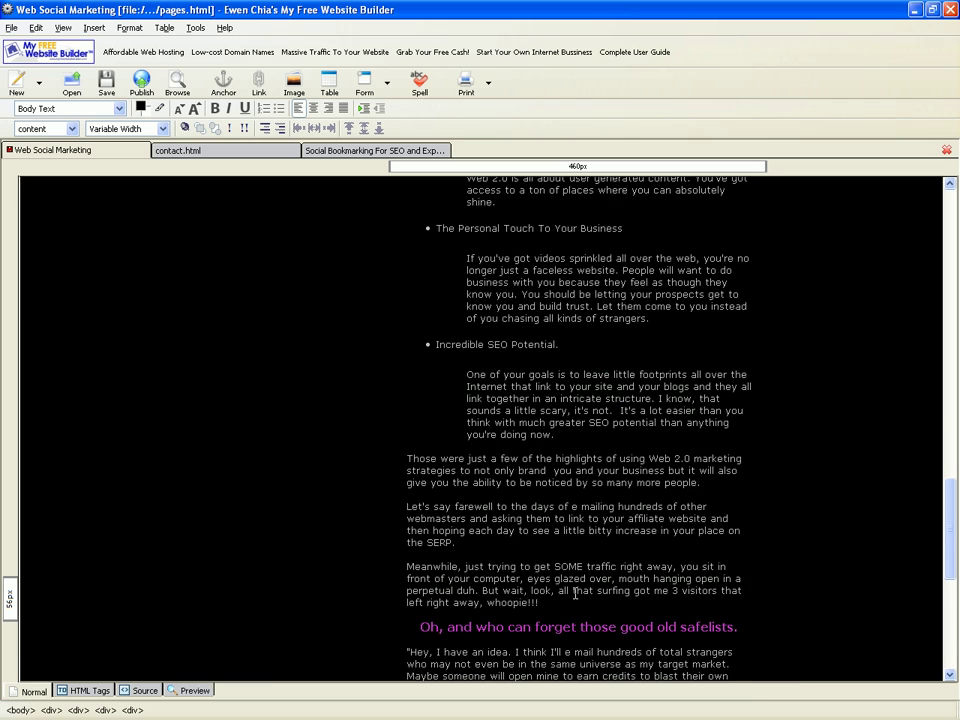
scroll(575, 594, up, 3)
scroll(575, 594, up, 6)
scroll(575, 594, up, 3)
scroll(575, 594, up, 4)
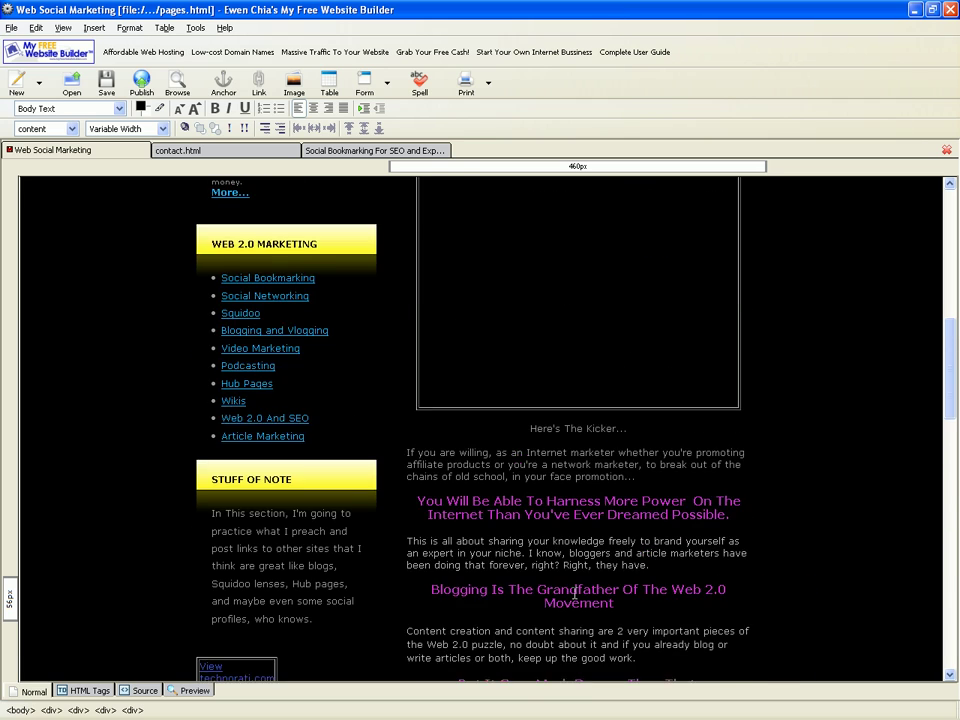
scroll(575, 594, up, 3)
scroll(572, 593, up, 3)
scroll(568, 595, up, 3)
scroll(563, 593, up, 2)
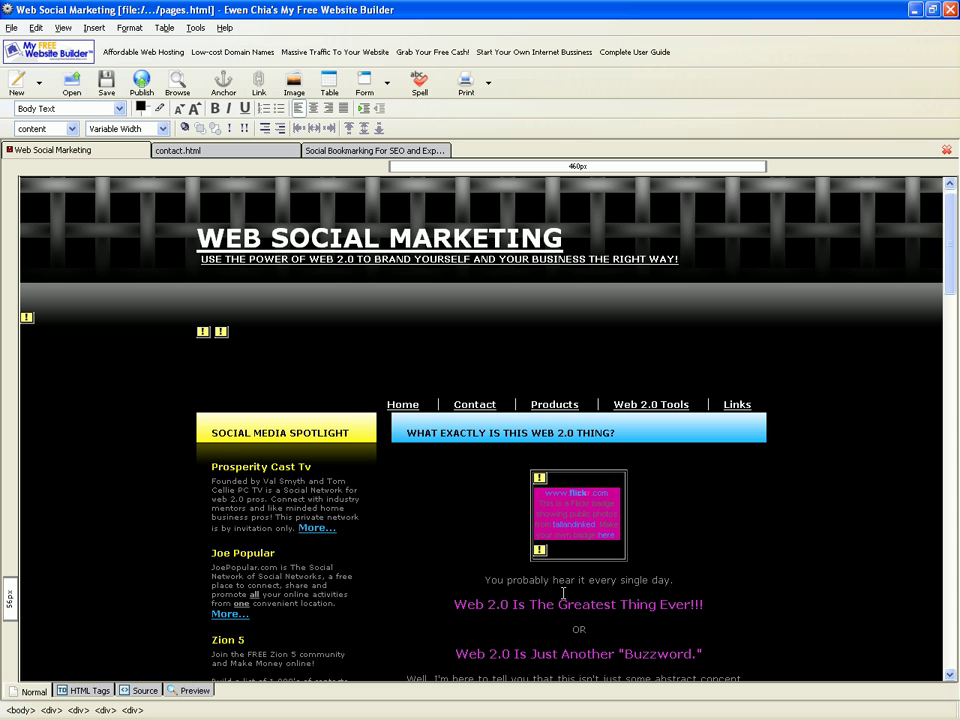
scroll(565, 594, down, 4)
scroll(565, 594, down, 4)
scroll(560, 597, down, 6)
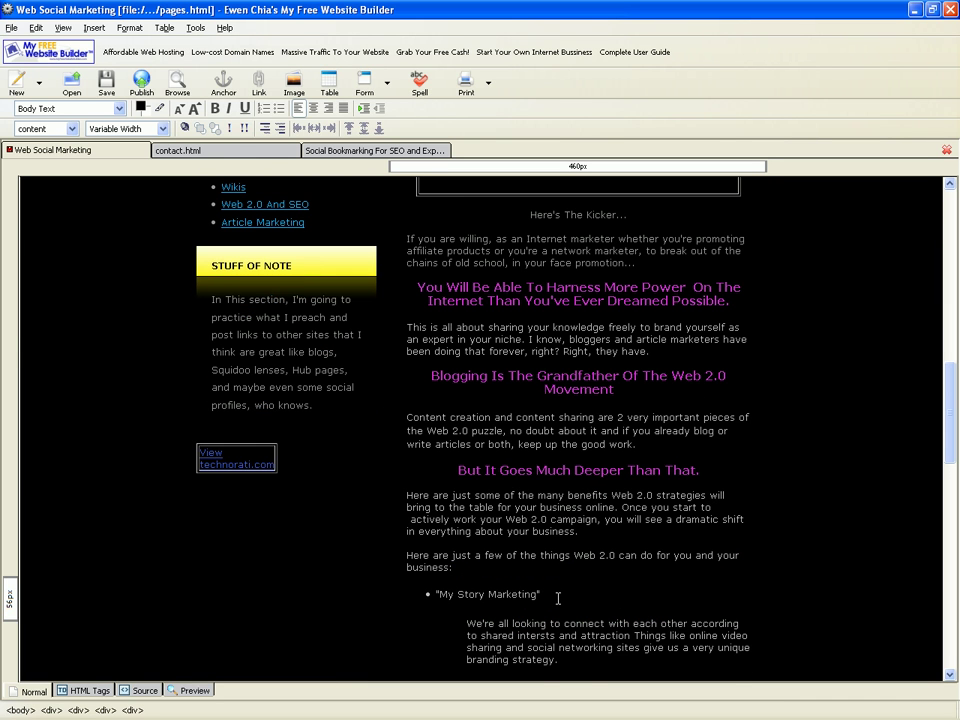
scroll(558, 598, down, 6)
scroll(558, 598, down, 5)
scroll(558, 598, down, 6)
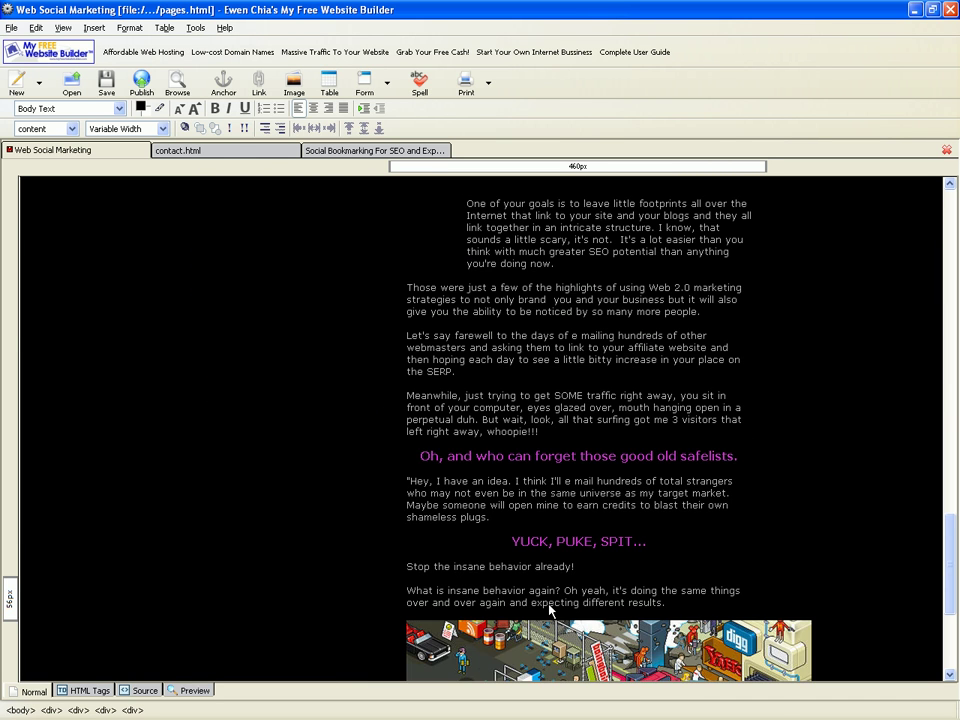
scroll(550, 605, down, 6)
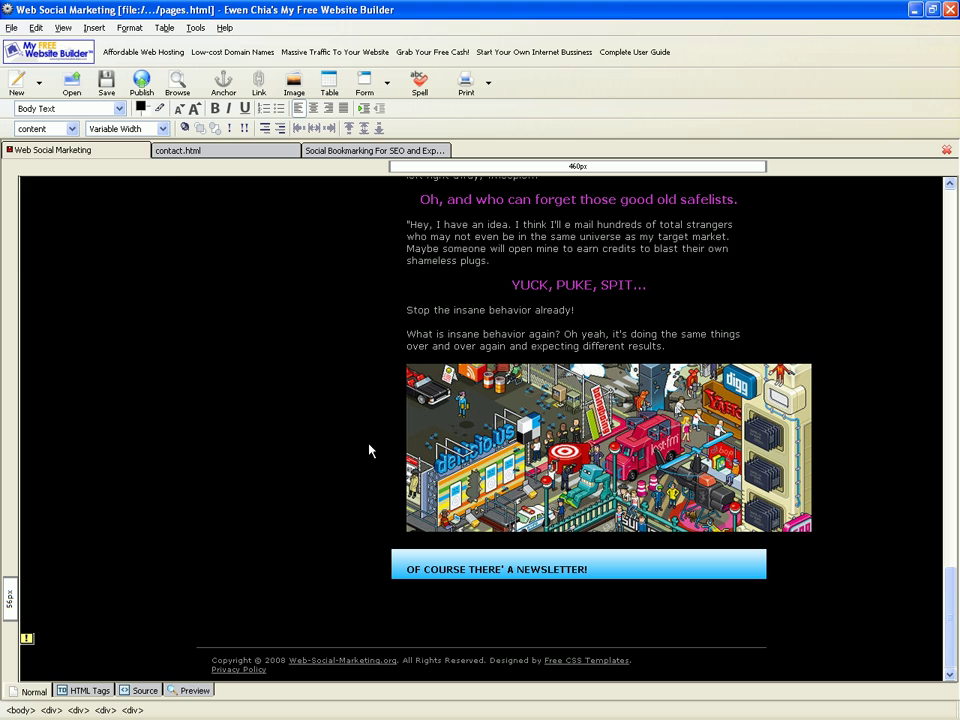
Save the page as index.html, overwriting the existing file.
click(11, 27)
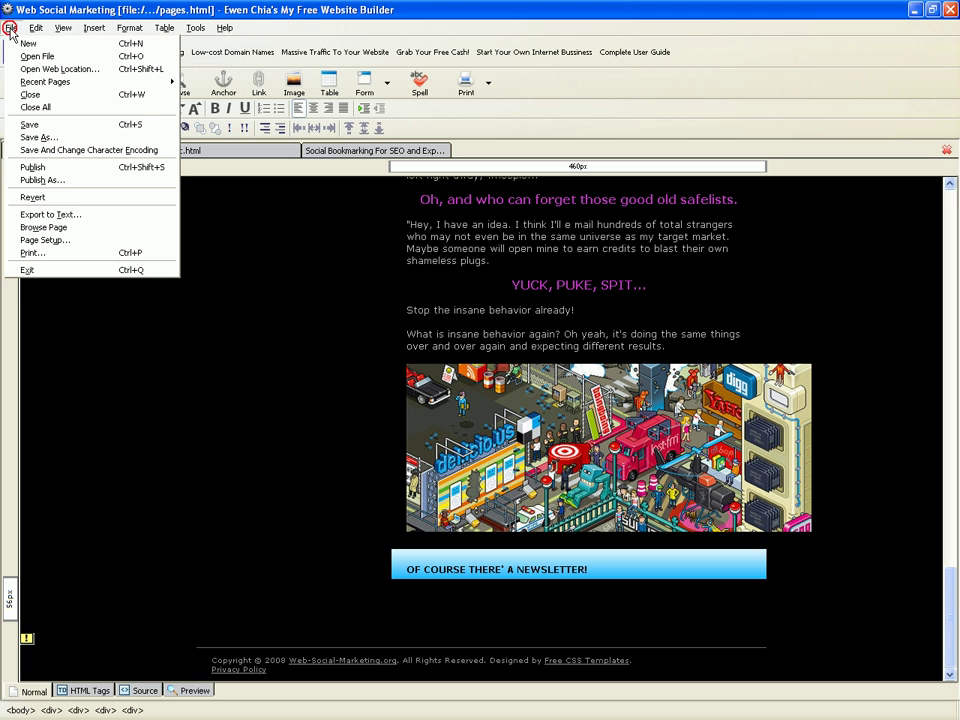
click(42, 136)
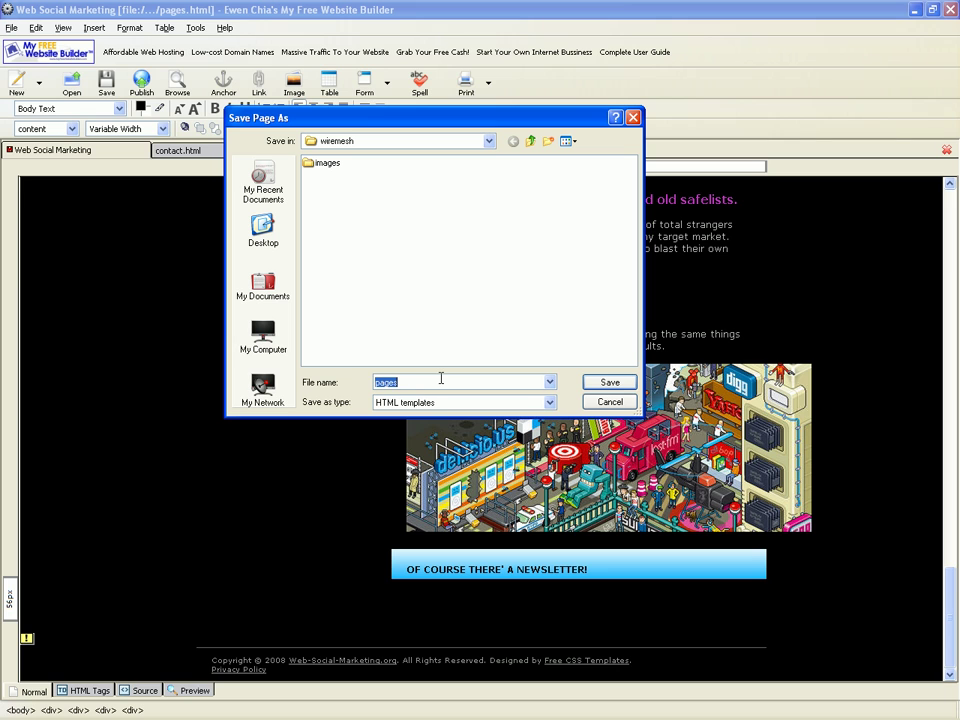
text(index)
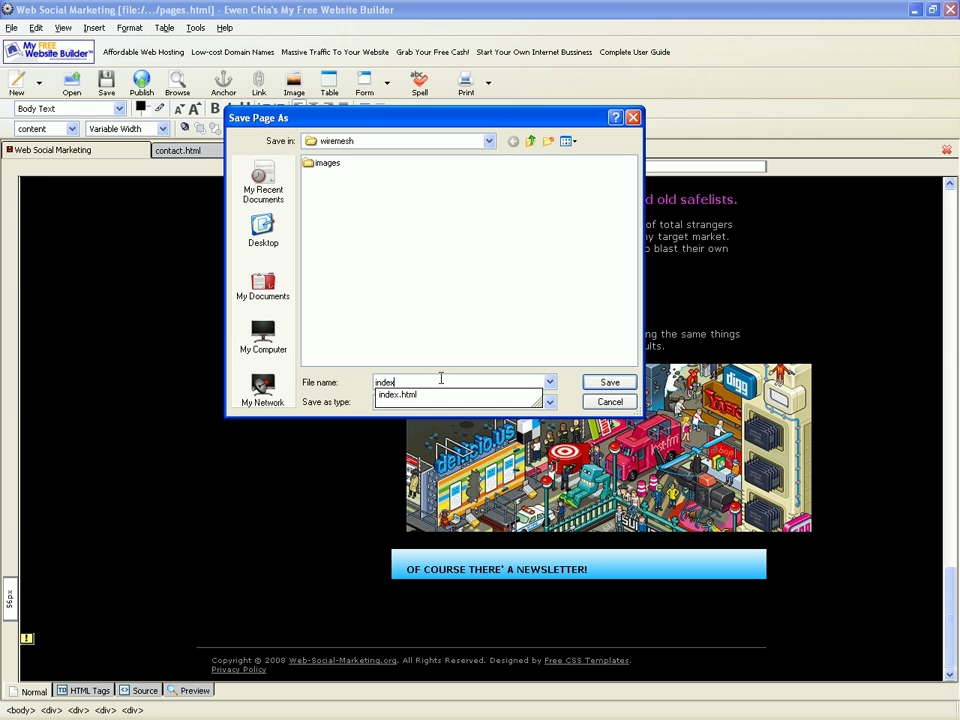
text(.html)
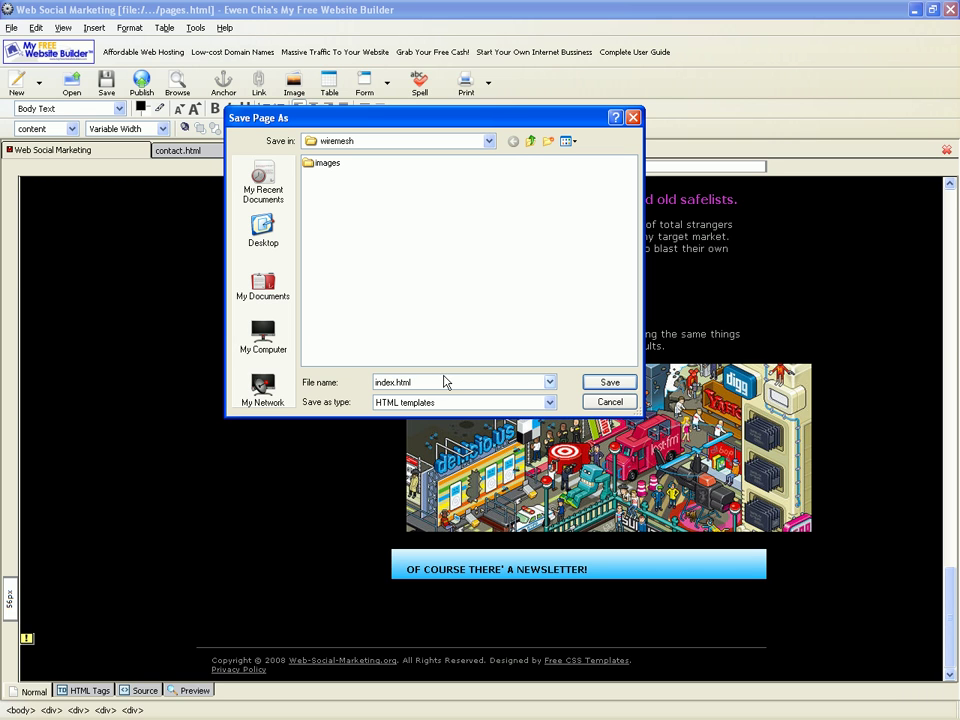
click(604, 387)
click(450, 408)
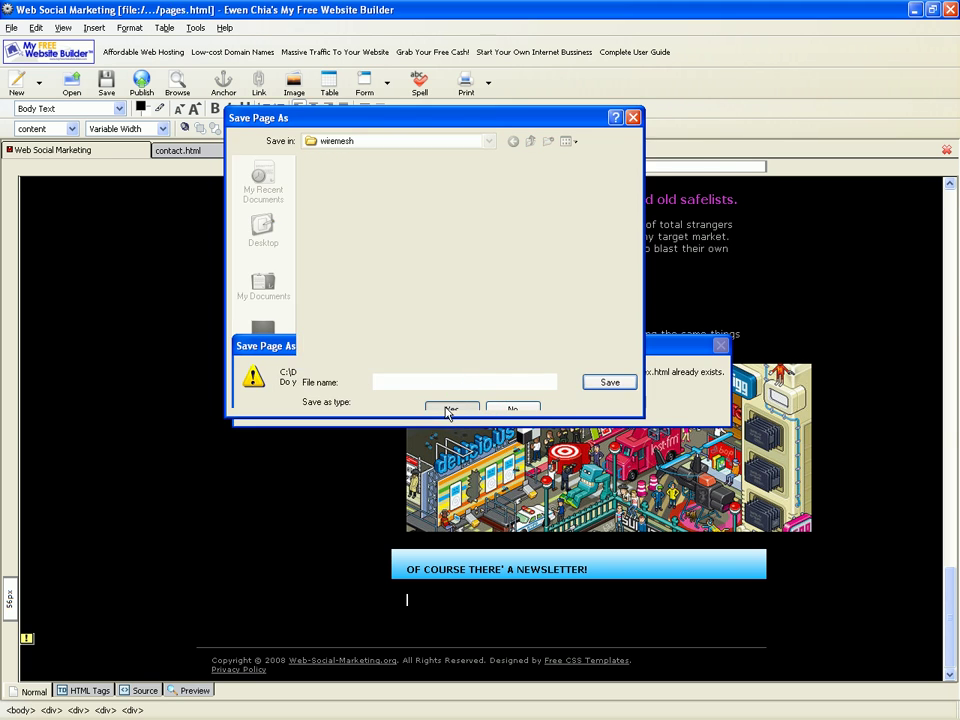